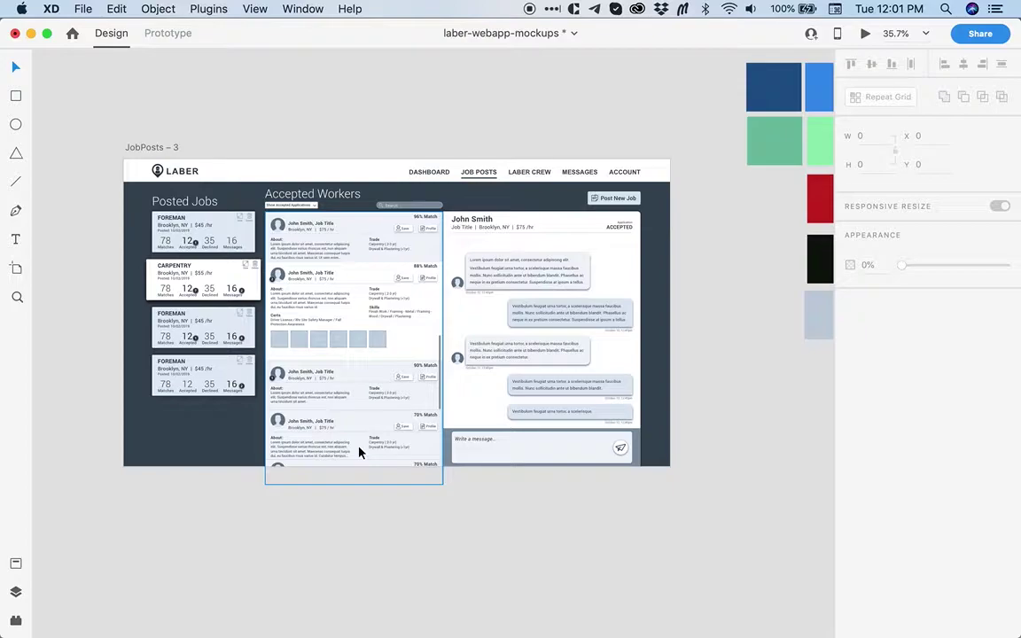
# - Marquee-zoom into the grey JobPosts – 3 wireframe, then pan down to the colour swatches
pyautogui.press('z')
pyautogui.moveTo(114, 142); pyautogui.dragTo(728, 494)
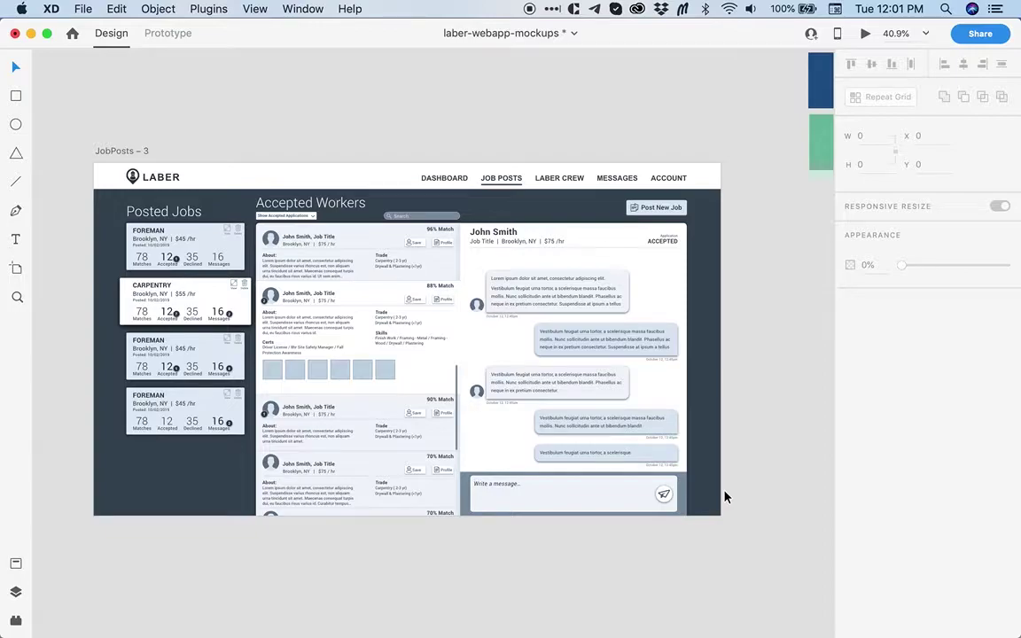
pyautogui.moveTo(725, 488); pyautogui.dragTo(264, 572)
# - Zoom in on the red swatch row and select the red swatch, undoing an accidental move
pyautogui.keyDown('super'); pyautogui.click(379, 284); pyautogui.keyUp('super')
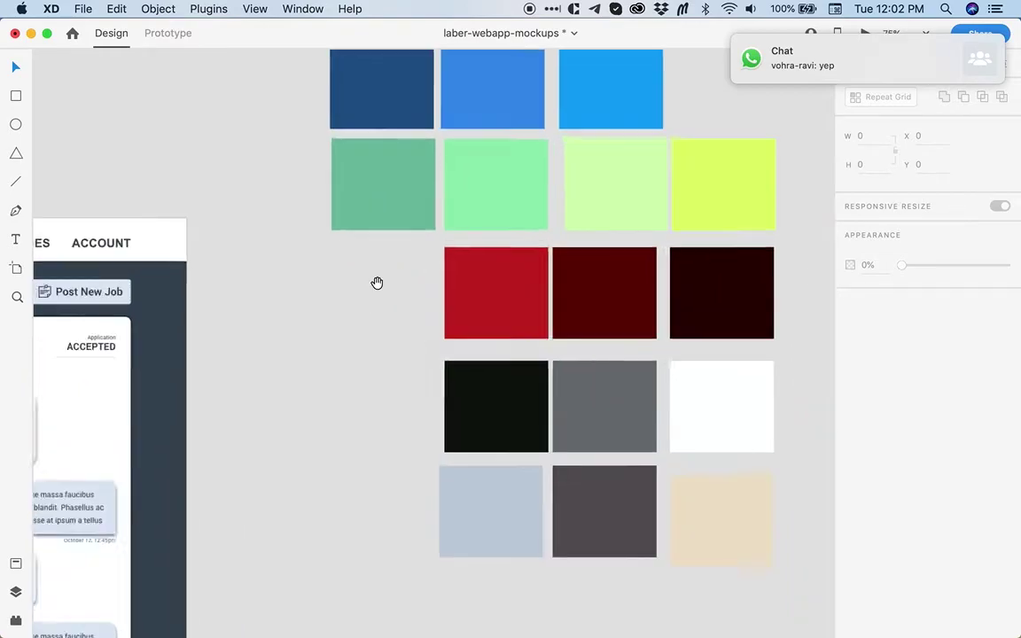
pyautogui.moveTo(561, 326); pyautogui.dragTo(419, 303)
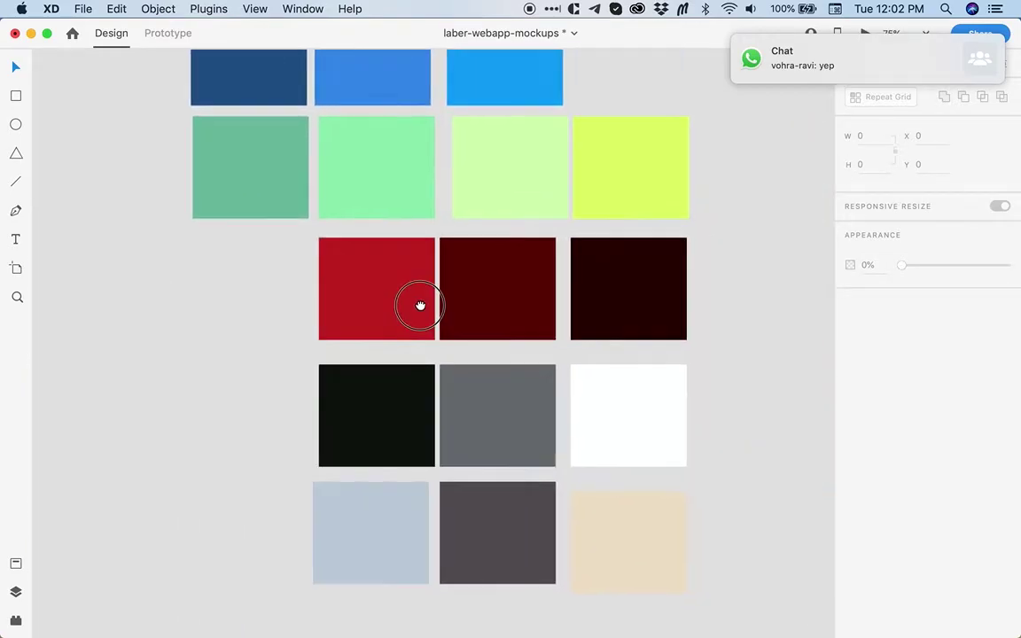
pyautogui.click(390, 288)
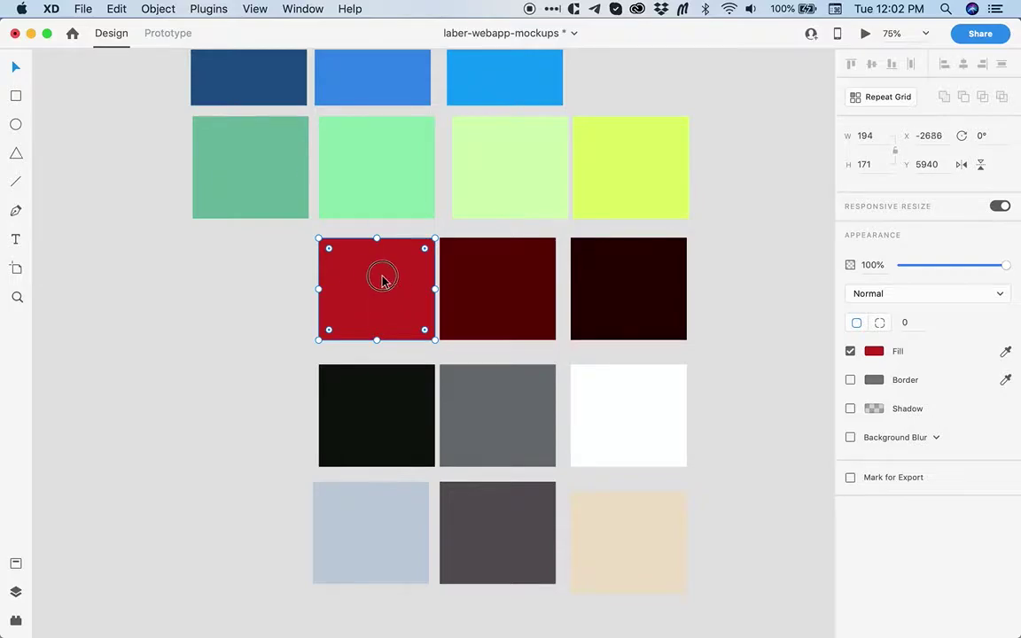
pyautogui.moveTo(390, 284); pyautogui.dragTo(303, 287)
pyautogui.press('super+z')
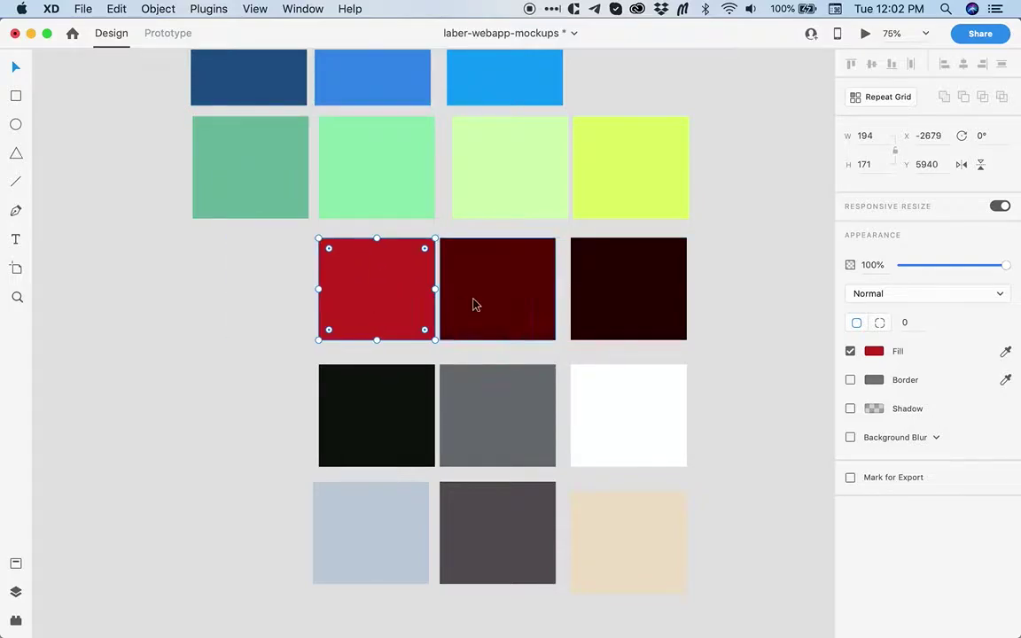
pyautogui.click(506, 303)
pyautogui.click(611, 306)
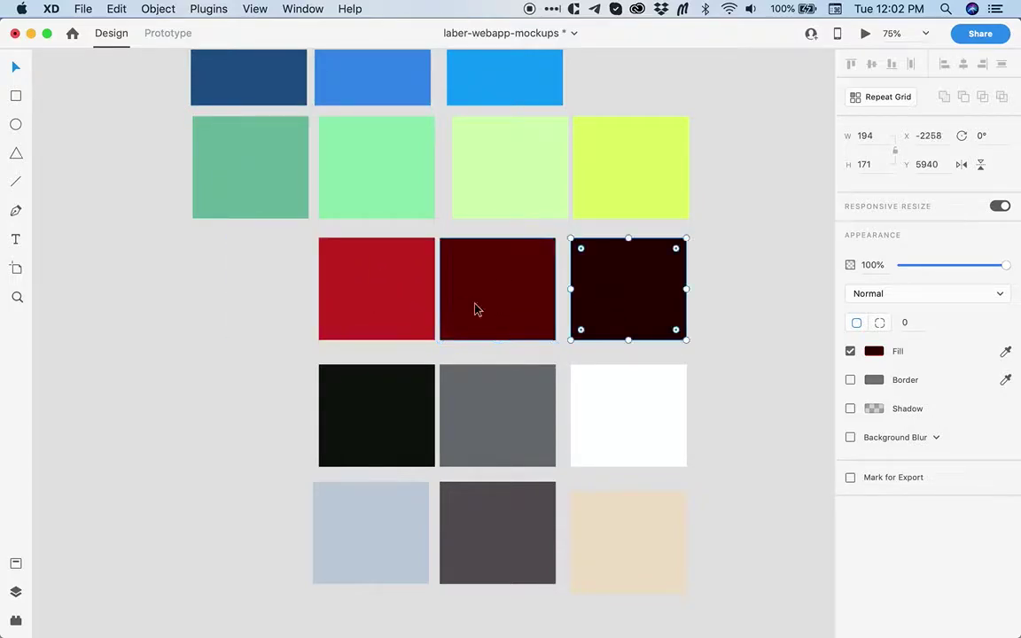
pyautogui.click(384, 312)
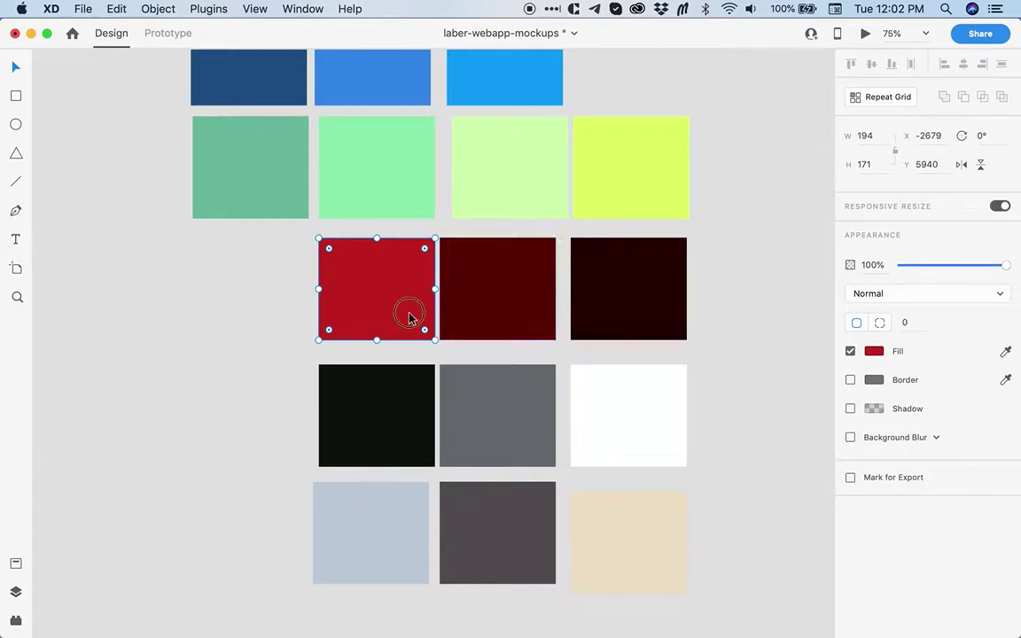
# - Alt-drag a copy of the red swatch to its left and fill it light pink #F4B2B3
pyautogui.moveTo(411, 315); pyautogui.dragTo(271, 316)
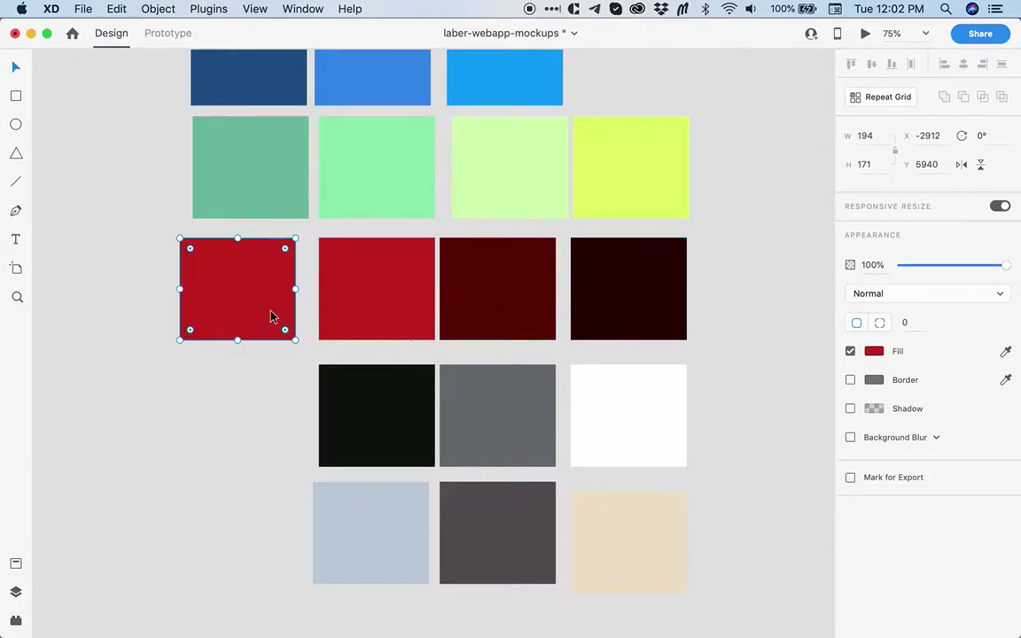
pyautogui.click(874, 351)
pyautogui.moveTo(781, 298); pyautogui.dragTo(717, 271)
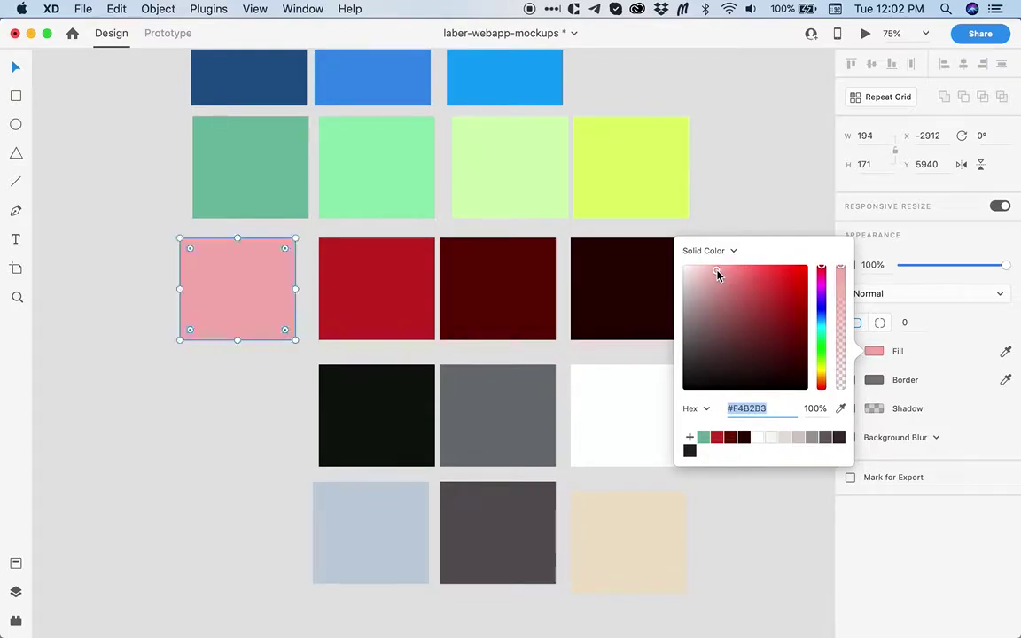
pyautogui.click(267, 326)
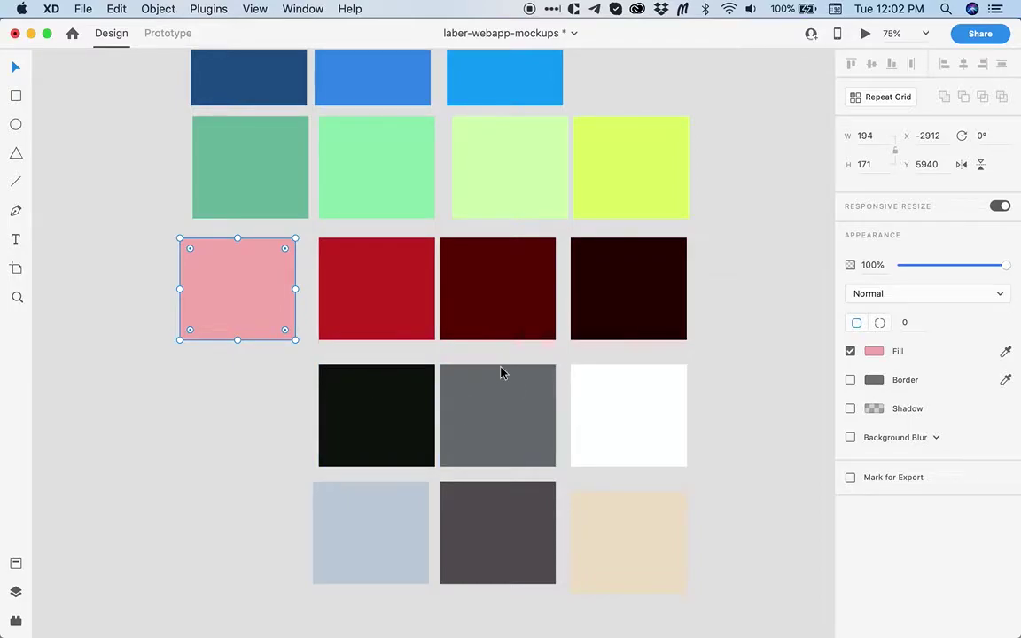
# - Pan from the swatches to the red LABER JobPosts artboard's Posted Jobs and Accepted Workers
pyautogui.moveTo(475, 346); pyautogui.dragTo(470, 439)
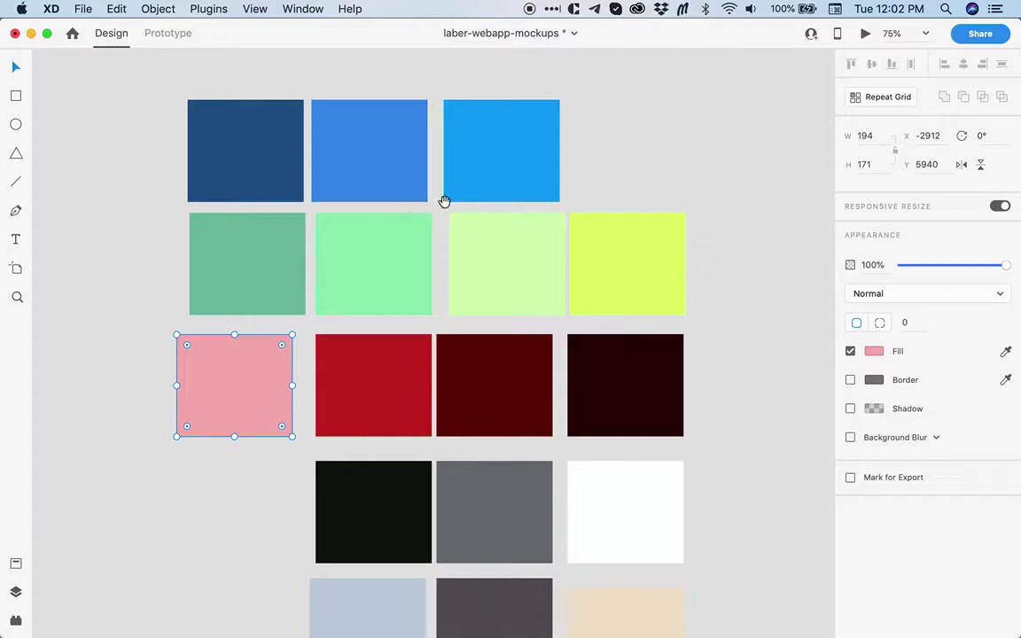
pyautogui.moveTo(644, 271); pyautogui.dragTo(178, 182)
pyautogui.moveTo(423, 253); pyautogui.dragTo(290, 244)
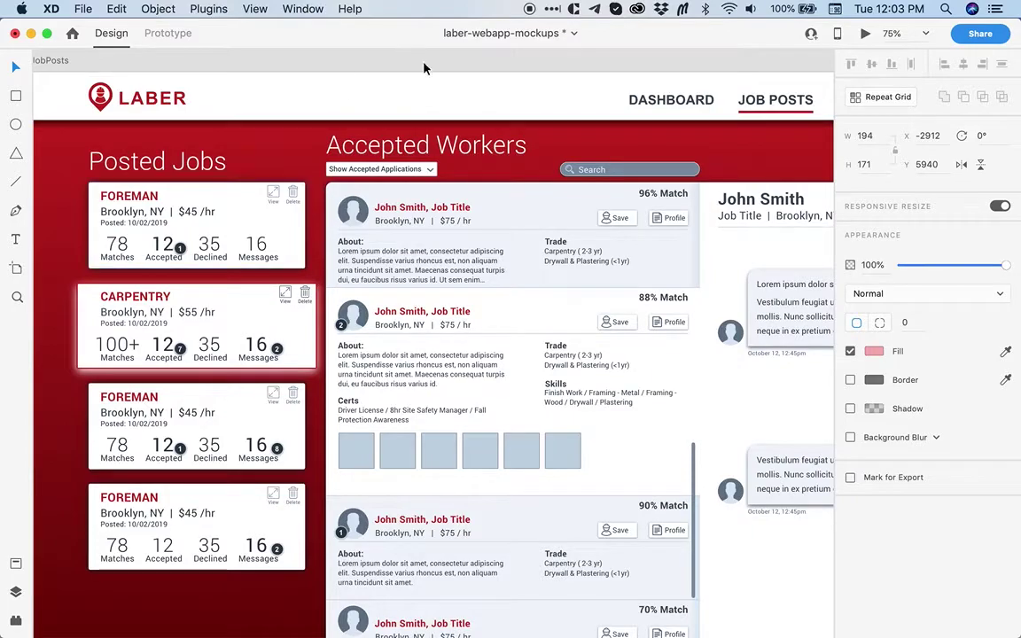
# - Deselect the worker card and pan past the Workers list down to the palette swatch rows
pyautogui.click(381, 55)
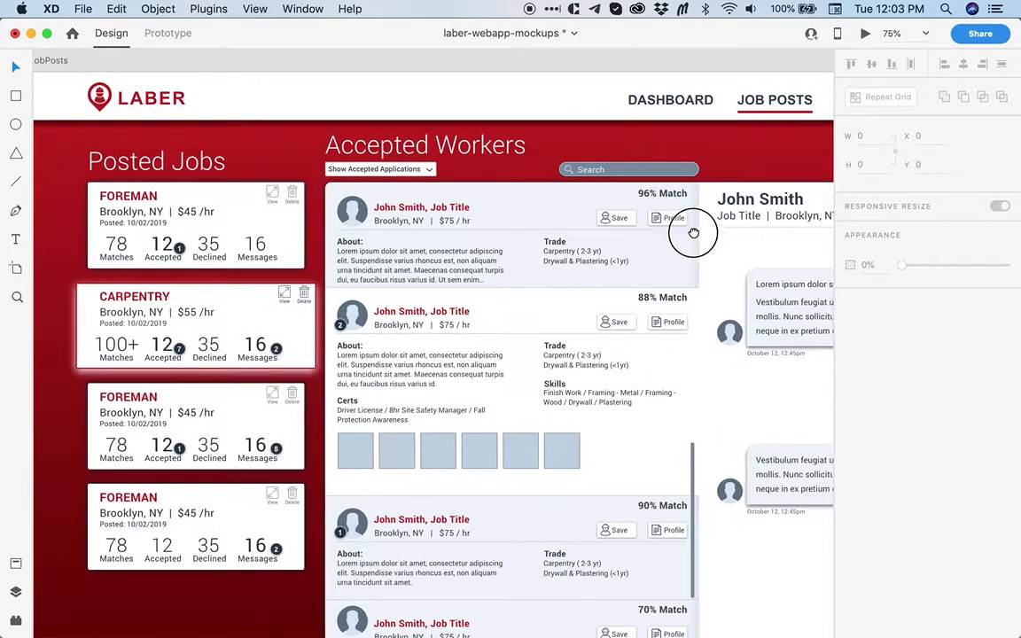
pyautogui.moveTo(691, 229); pyautogui.dragTo(57, 193)
pyautogui.moveTo(564, 267); pyautogui.dragTo(105, 255)
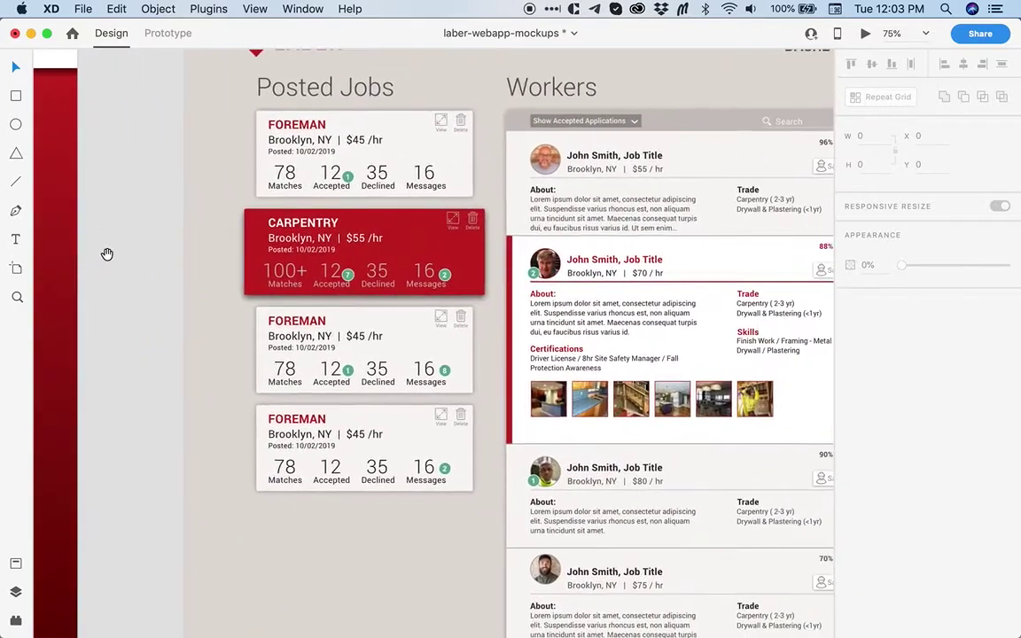
pyautogui.moveTo(784, 538); pyautogui.dragTo(777, 242)
pyautogui.scroll(-5, 594, 287)
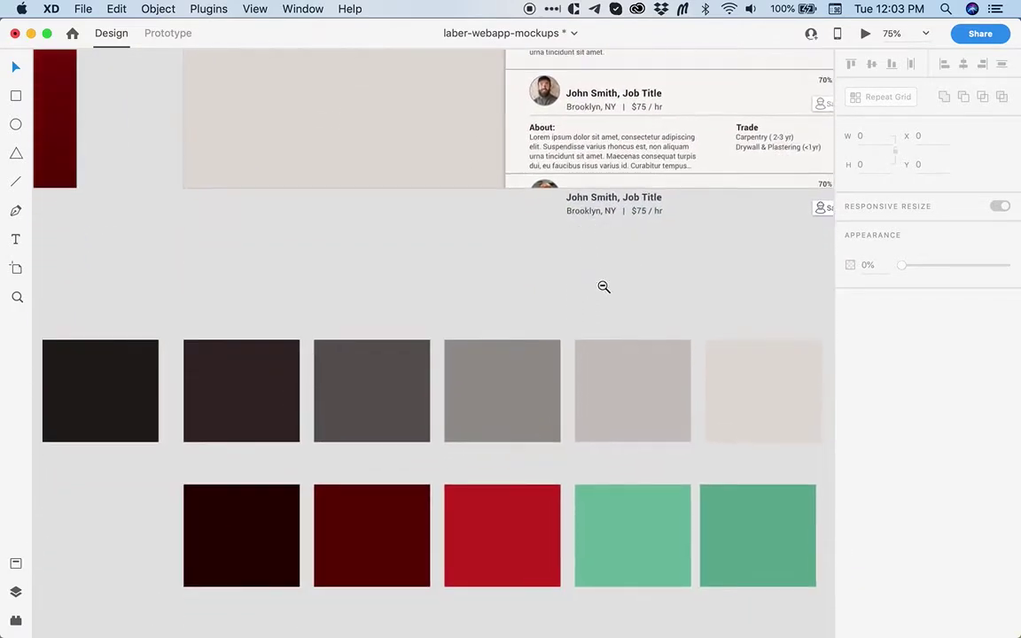
pyautogui.scroll(-3, 599, 276)
pyautogui.moveTo(611, 306); pyautogui.dragTo(547, 317)
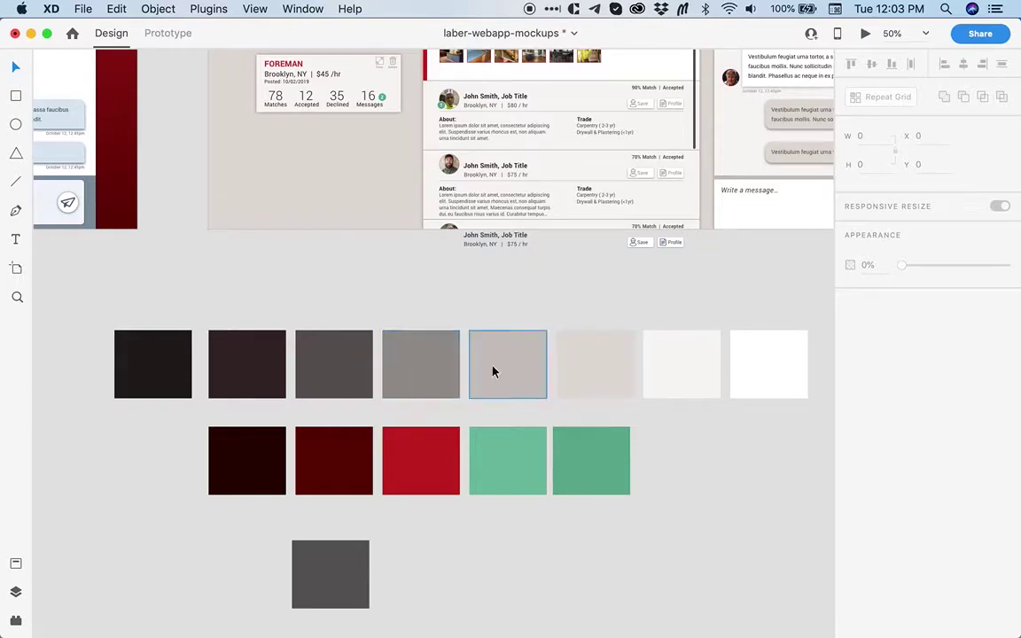
pyautogui.press('z')
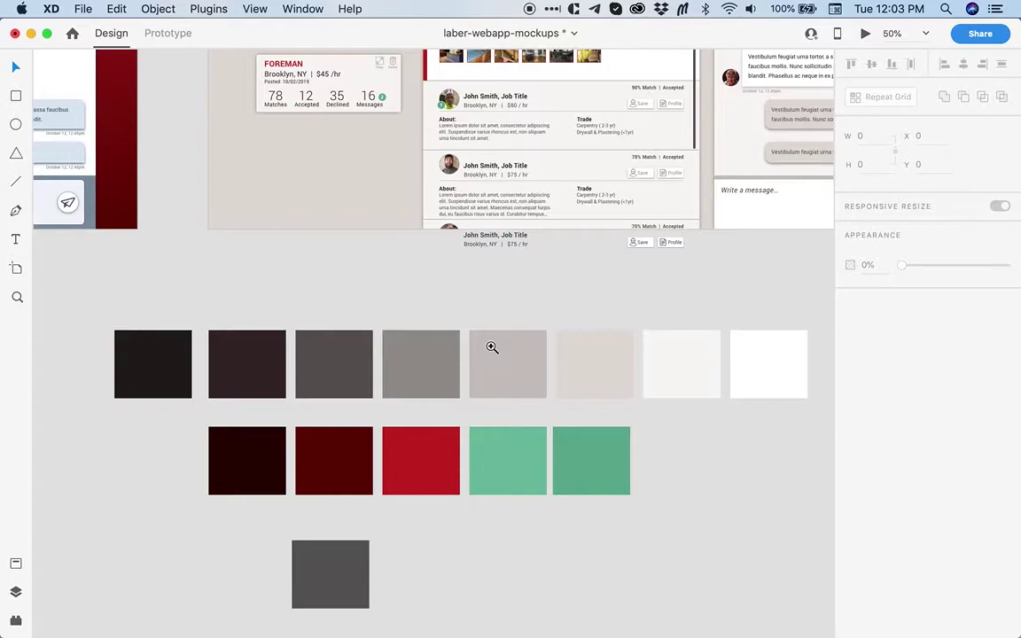
# - Duplicate the light warm-grey swatch above its row and shift the copy to a bluish grey
pyautogui.click(443, 348)
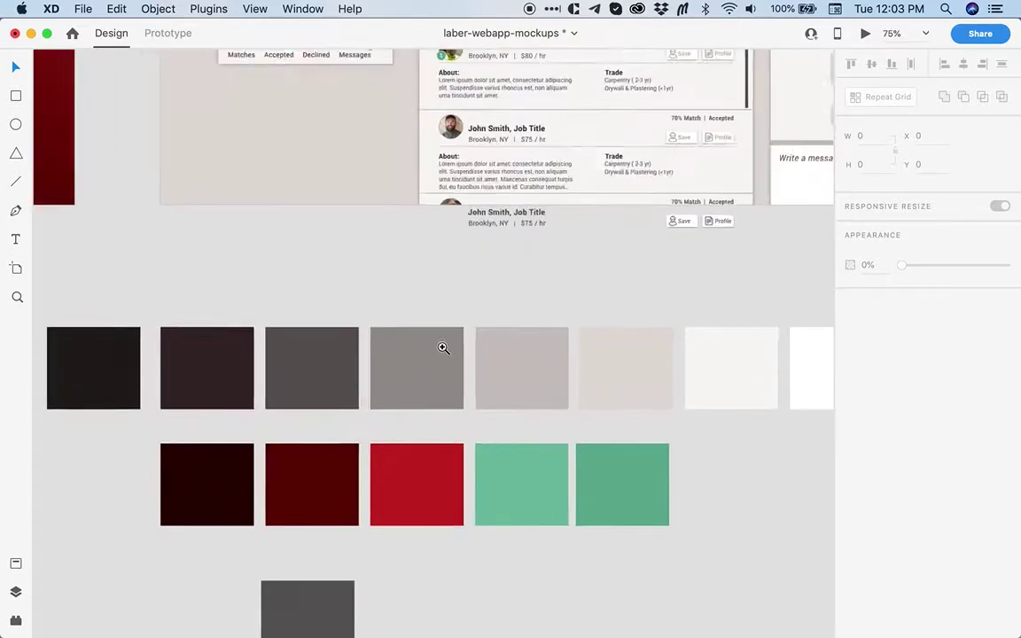
pyautogui.click(510, 407)
pyautogui.moveTo(509, 406); pyautogui.dragTo(510, 254)
pyautogui.click(874, 351)
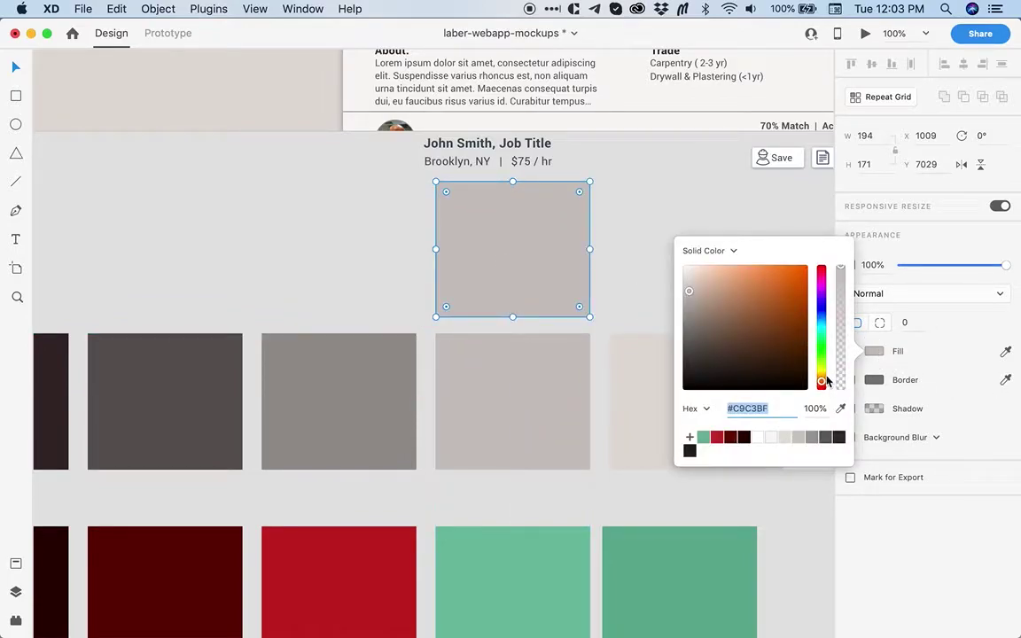
pyautogui.moveTo(822, 382); pyautogui.dragTo(824, 331)
pyautogui.click(611, 242)
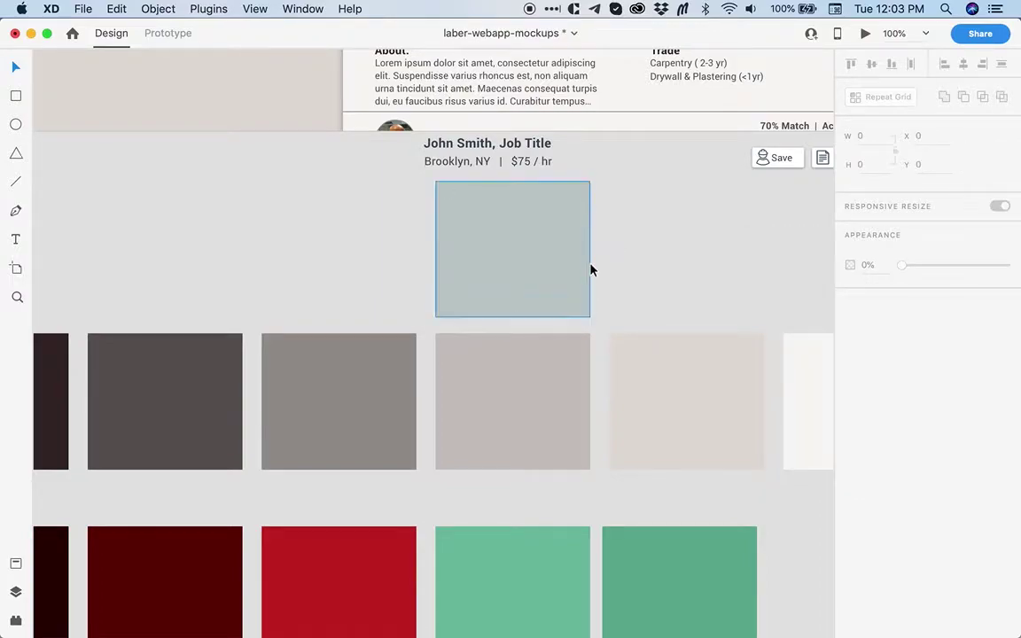
pyautogui.click(516, 265)
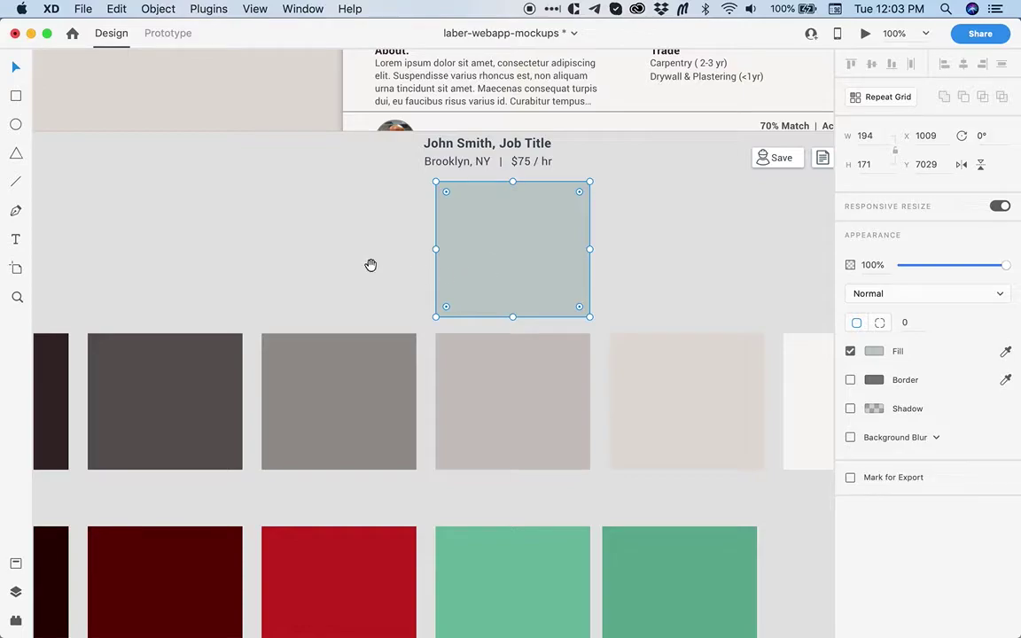
# - Delete the stray grey placeholder square sitting above the swatches
pyautogui.moveTo(372, 264); pyautogui.dragTo(474, 185)
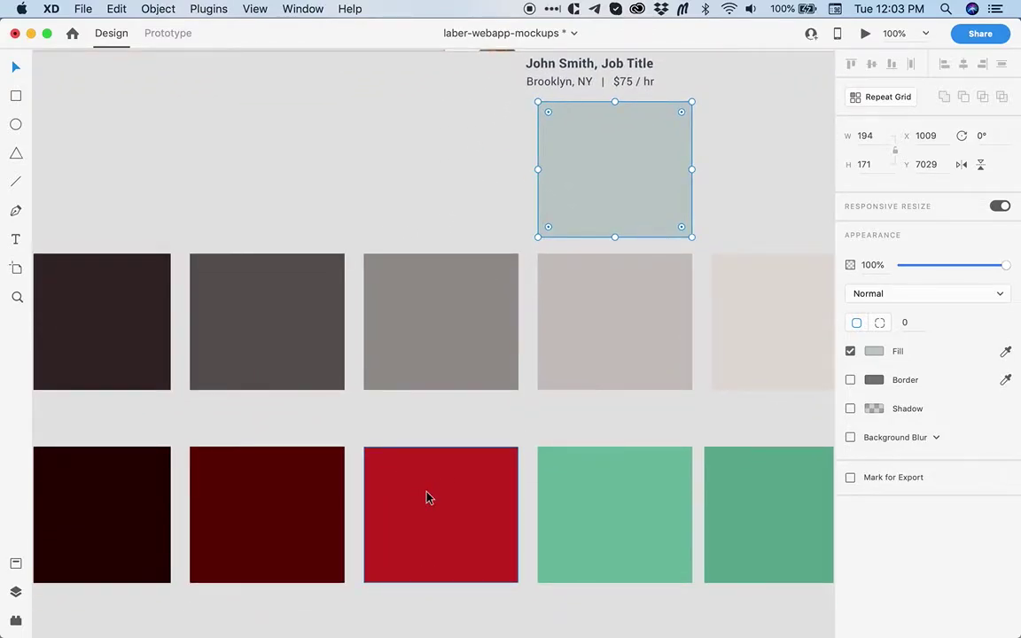
pyautogui.click(567, 245)
pyautogui.click(634, 209)
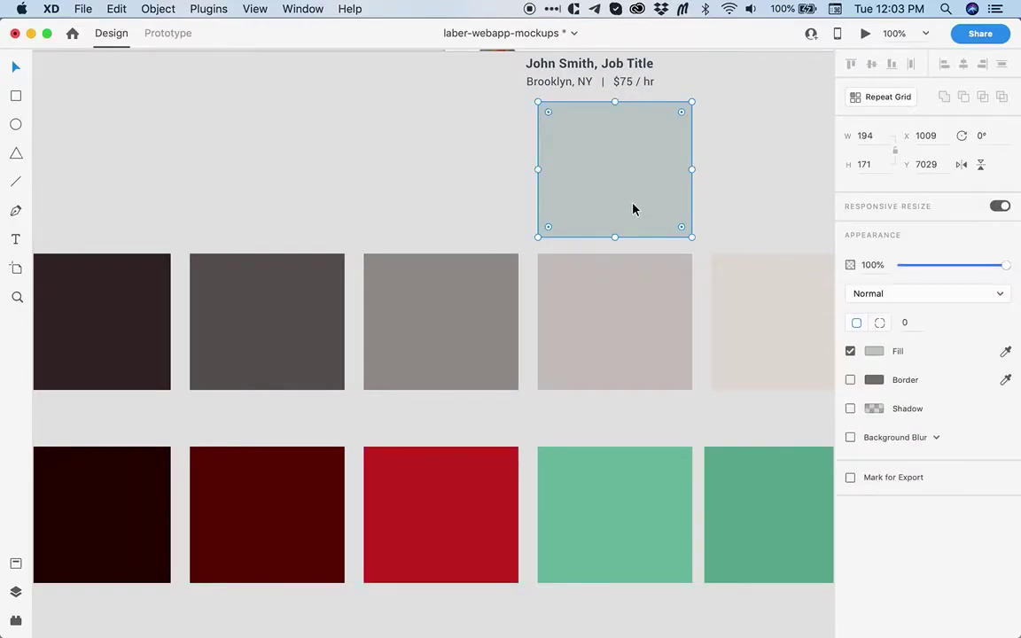
pyautogui.press('Delete')
pyautogui.keyDown('alt'); pyautogui.keyDown('super'); pyautogui.click(628, 265); pyautogui.keyUp('super'); pyautogui.keyUp('alt')
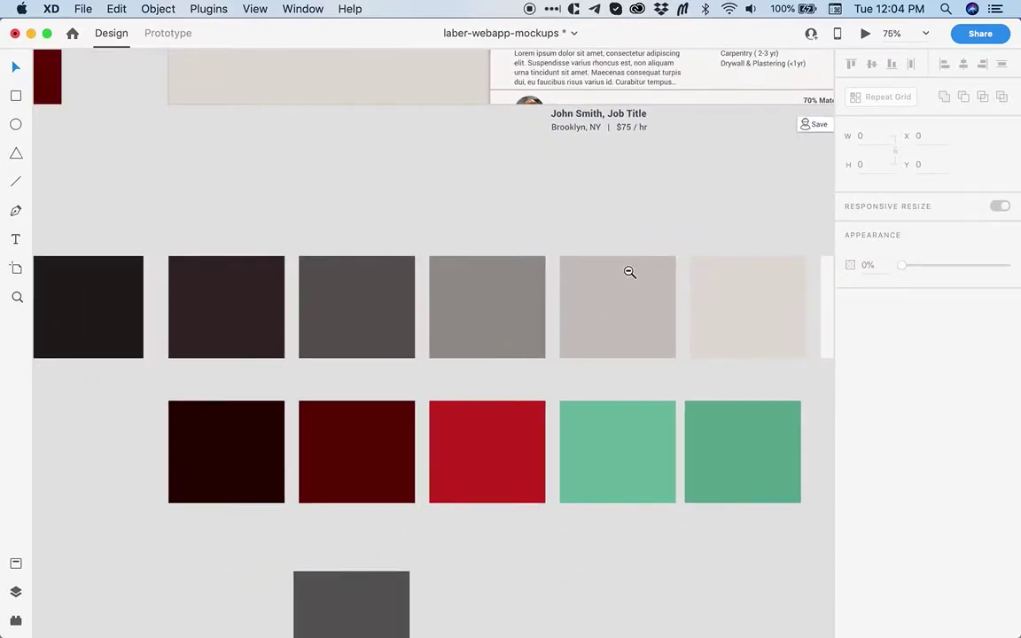
# - Pan up from the palette and frame the JobPosts – 1 artboard at 50% zoom
pyautogui.keyDown('alt'); pyautogui.keyDown('super'); pyautogui.click(629, 273); pyautogui.keyUp('super'); pyautogui.keyUp('alt')
pyautogui.moveTo(626, 269); pyautogui.dragTo(534, 289)
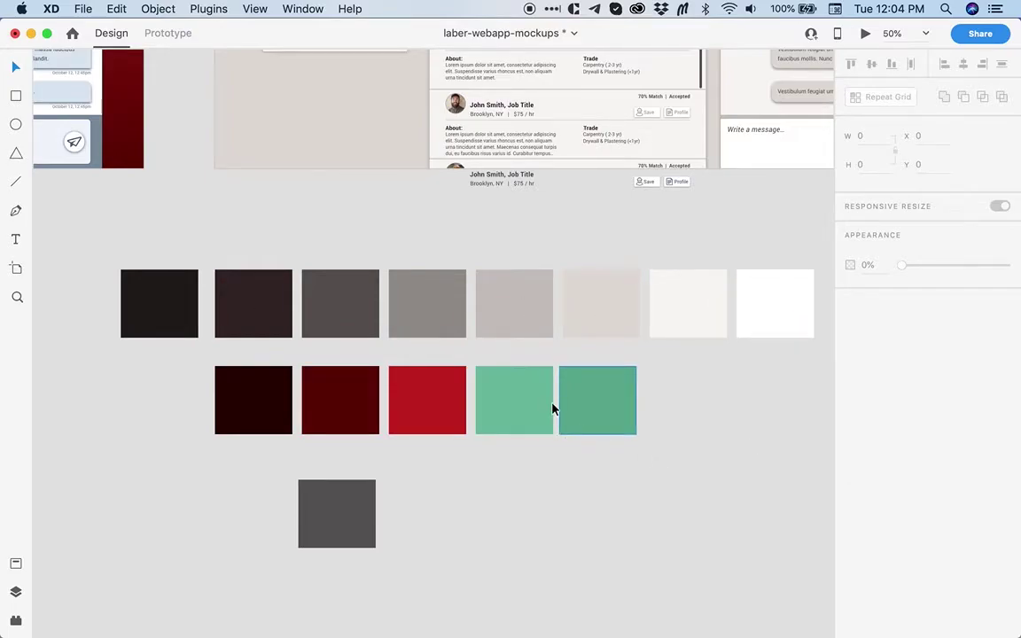
pyautogui.moveTo(542, 284); pyautogui.dragTo(343, 627)
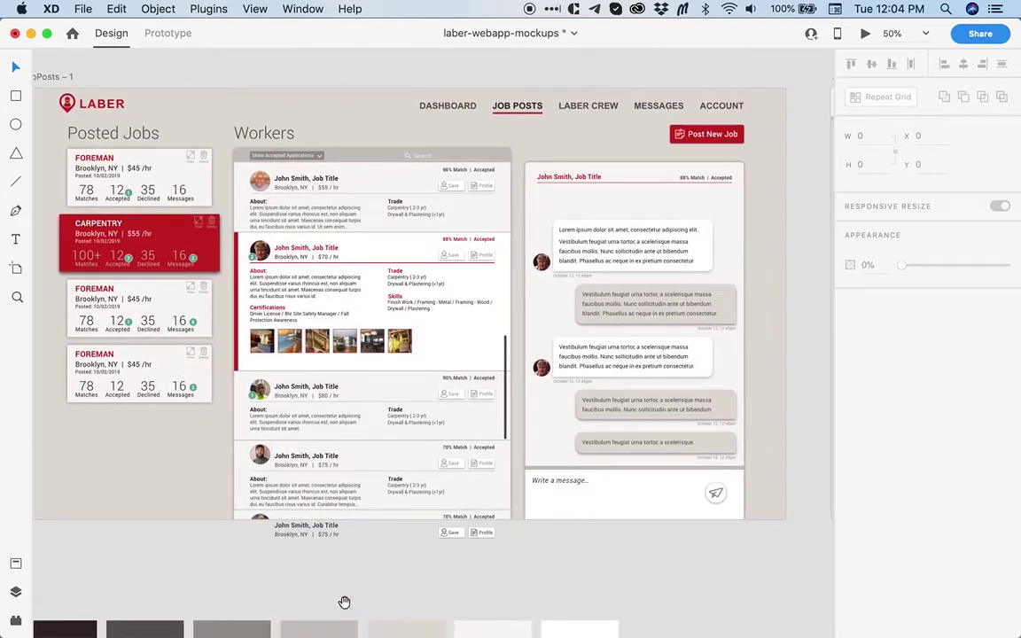
pyautogui.press('z')
pyautogui.moveTo(51, 82); pyautogui.dragTo(667, 559)
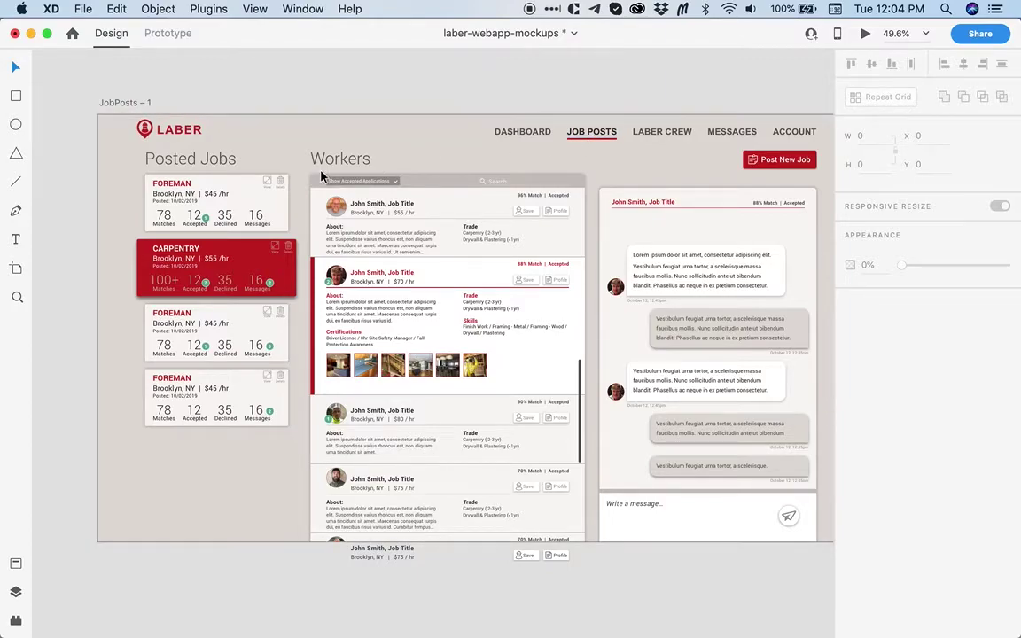
pyautogui.click(212, 247)
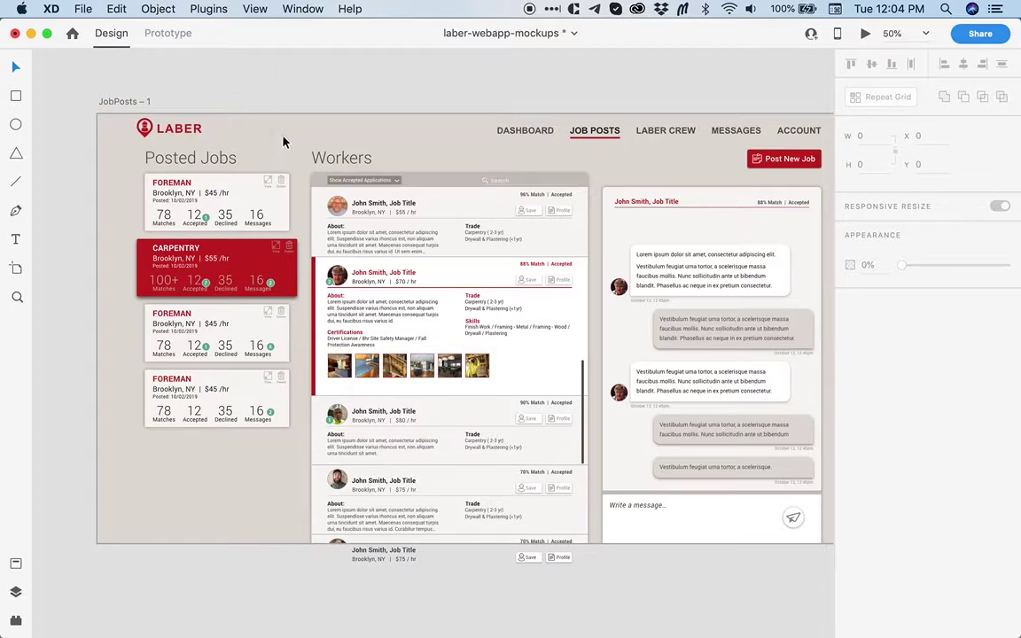
pyautogui.moveTo(663, 100); pyautogui.dragTo(68, 98)
# - Pan between JobPosts – 2 and the JobPosts – 1 Workers list, then inspect the Reactions list
pyautogui.moveTo(479, 218); pyautogui.dragTo(616, 237)
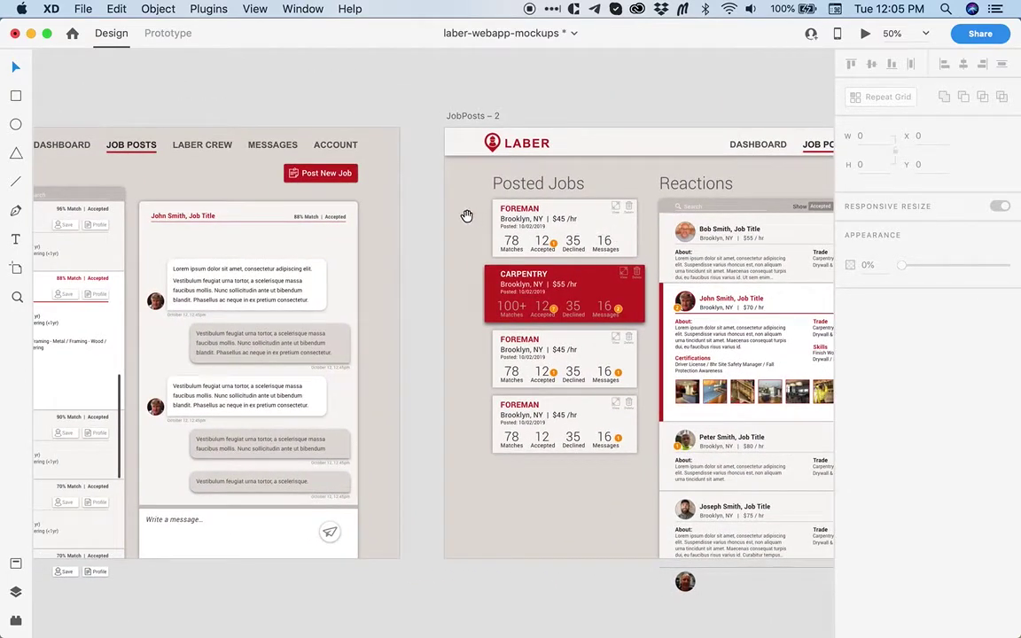
pyautogui.moveTo(335, 184); pyautogui.dragTo(560, 218)
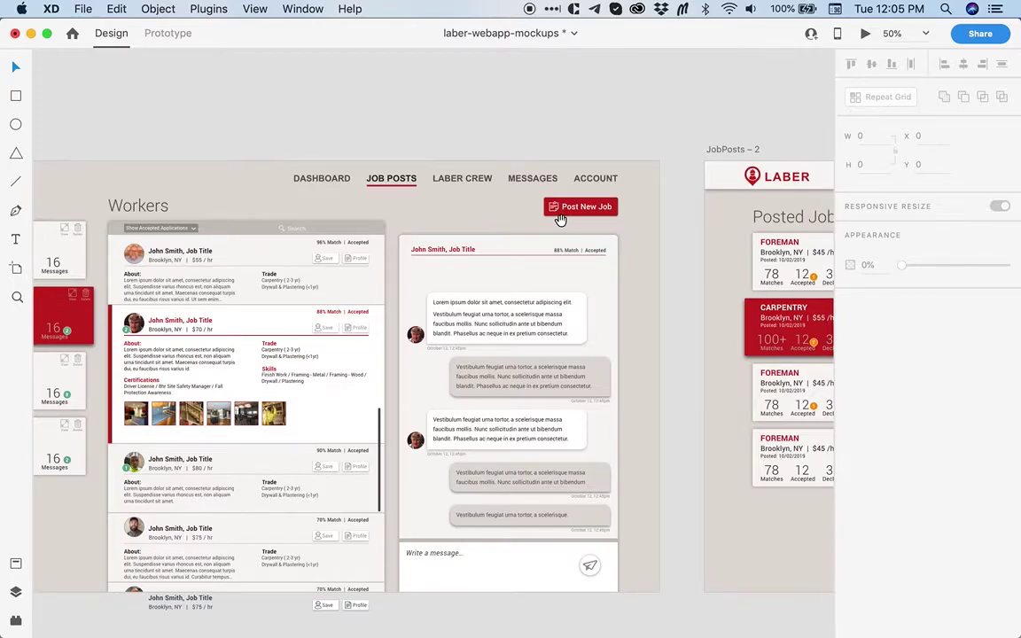
pyautogui.moveTo(770, 219); pyautogui.dragTo(190, 228)
pyautogui.moveTo(390, 196); pyautogui.dragTo(333, 197)
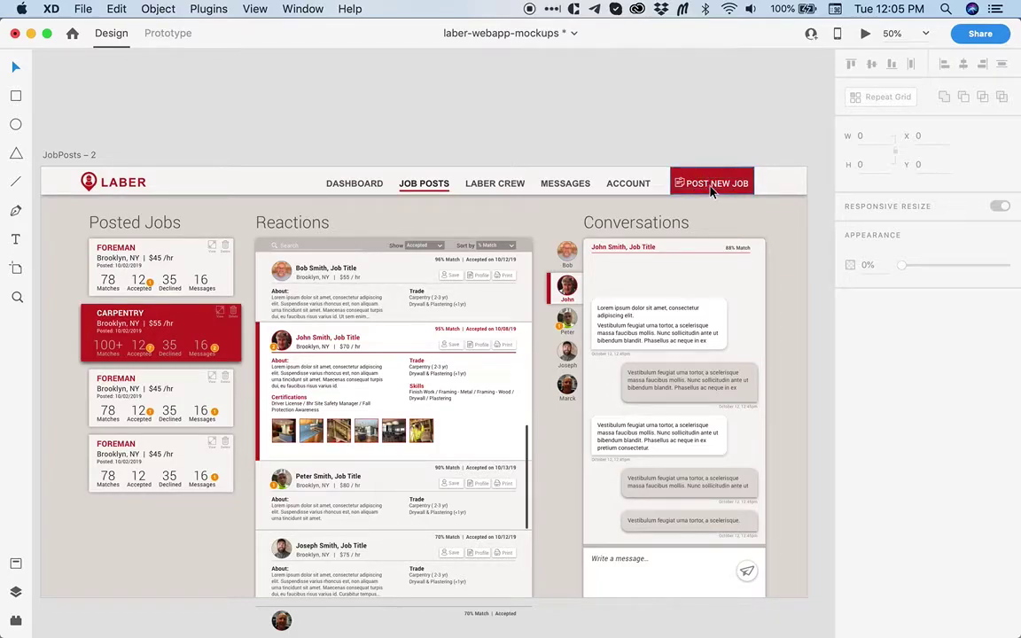
pyautogui.scroll(3, 506, 299)
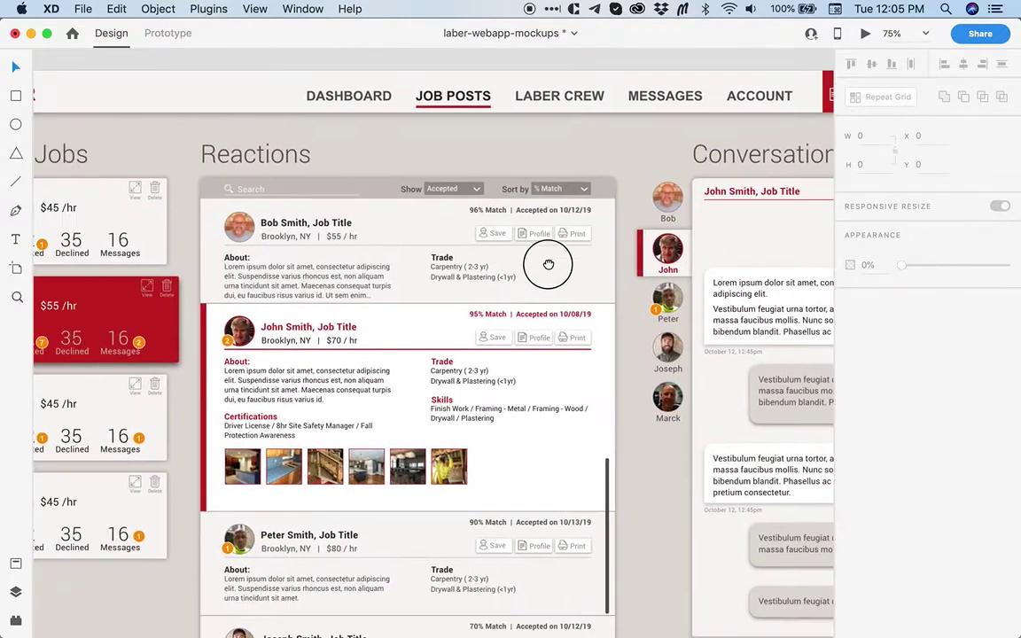
pyautogui.moveTo(543, 262); pyautogui.dragTo(617, 250)
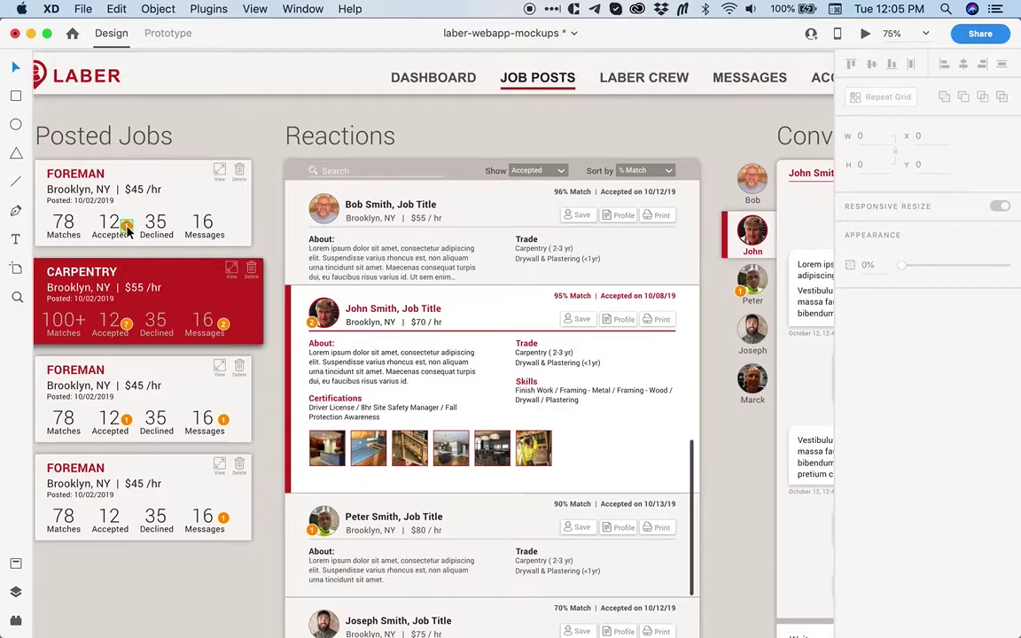
# - Compare the JobPosts – 1 chat and Posted Jobs, then show all of JobPosts – 2 at 50%
pyautogui.hscroll(10, 142, 210)
pyautogui.moveTo(449, 365); pyautogui.dragTo(627, 354)
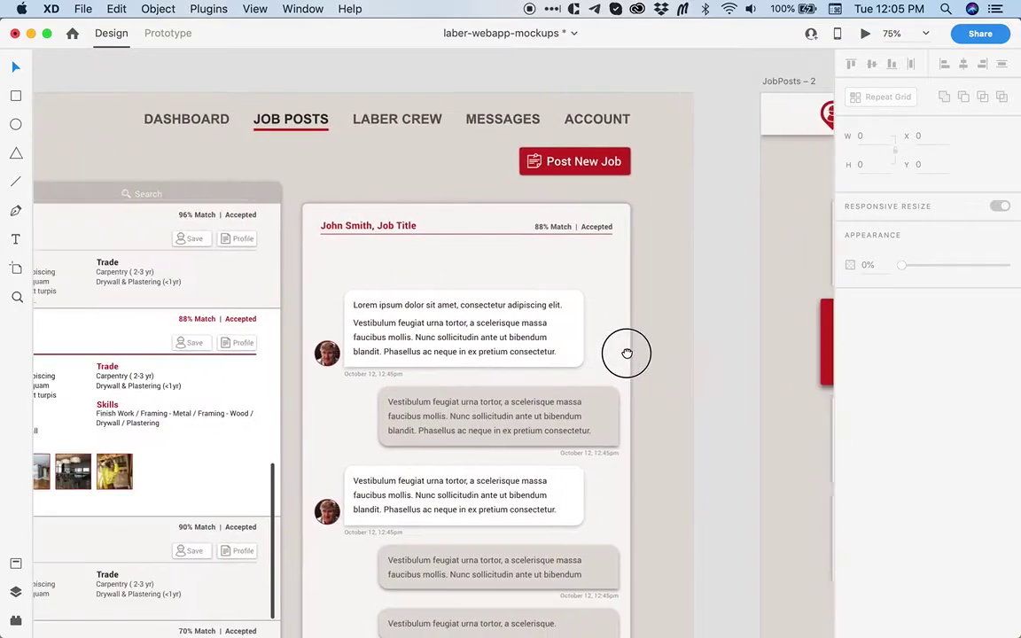
pyautogui.hscroll(-10, 627, 354)
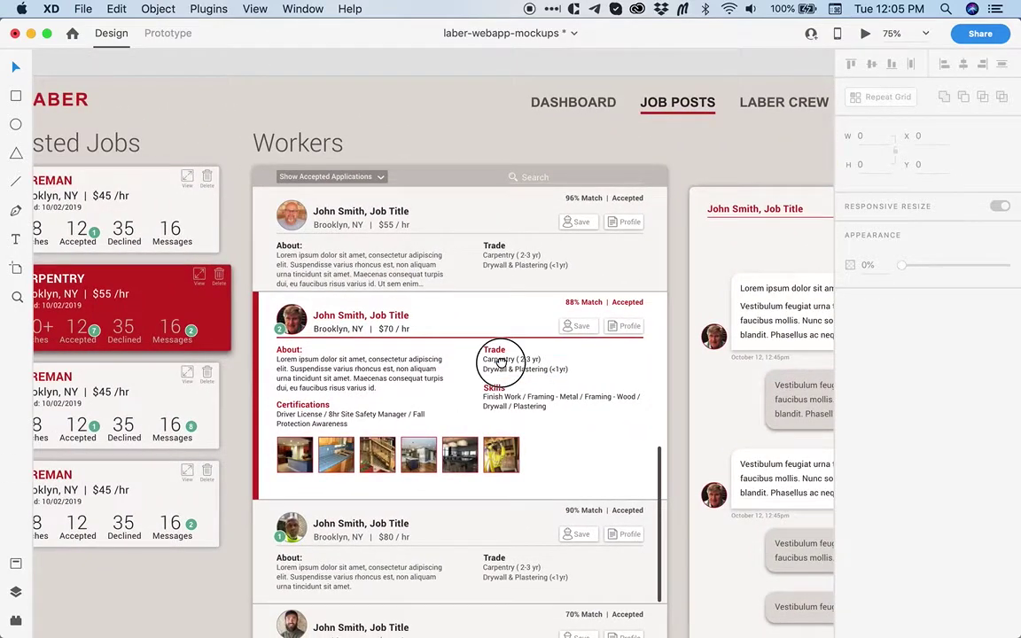
pyautogui.moveTo(501, 363); pyautogui.dragTo(586, 359)
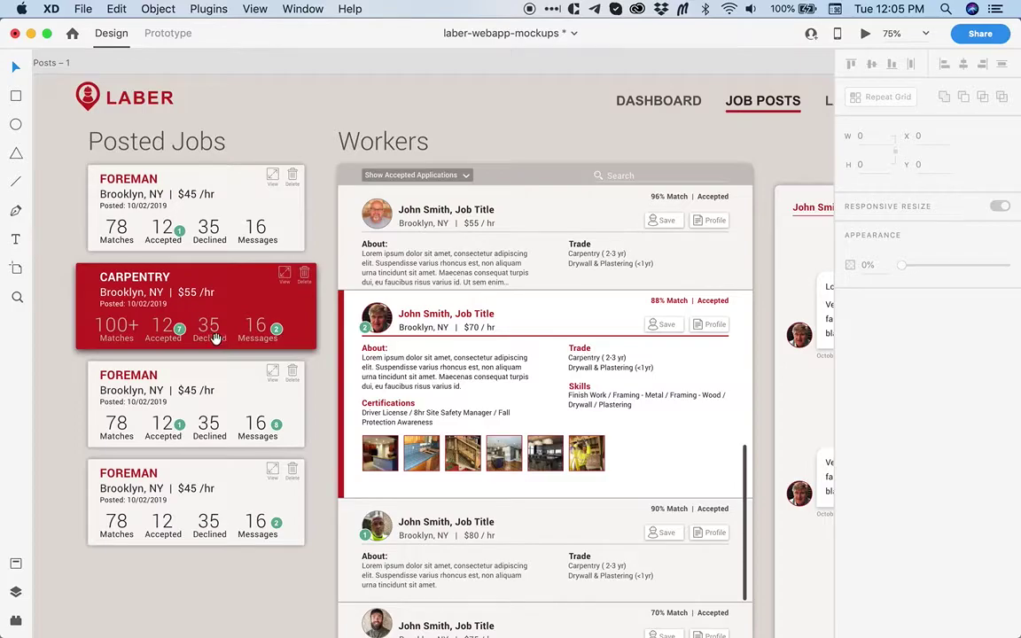
pyautogui.hscroll(15, 649, 380)
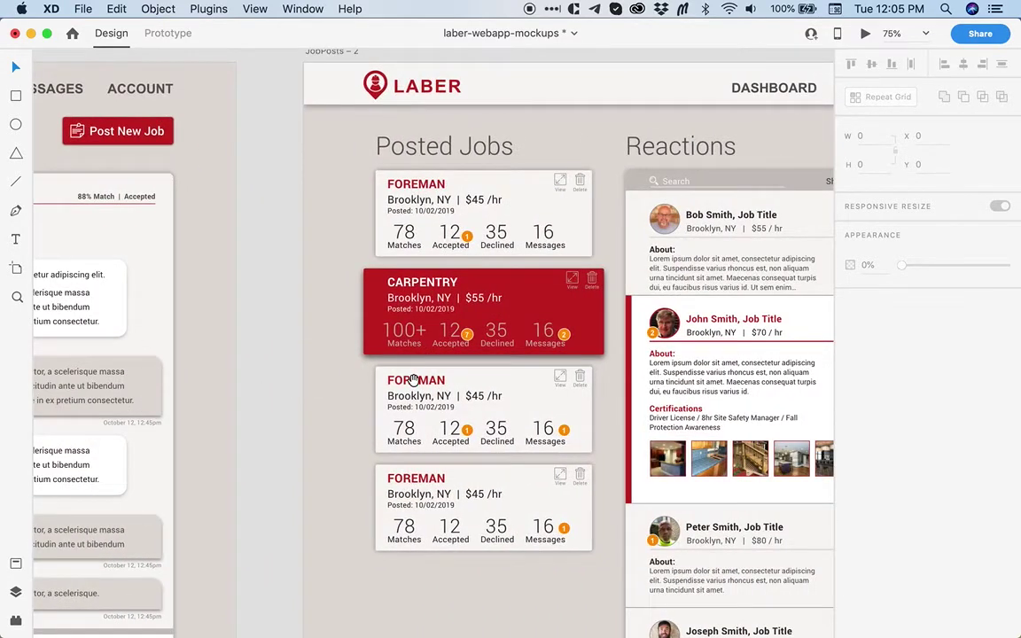
pyautogui.moveTo(413, 379); pyautogui.dragTo(266, 384)
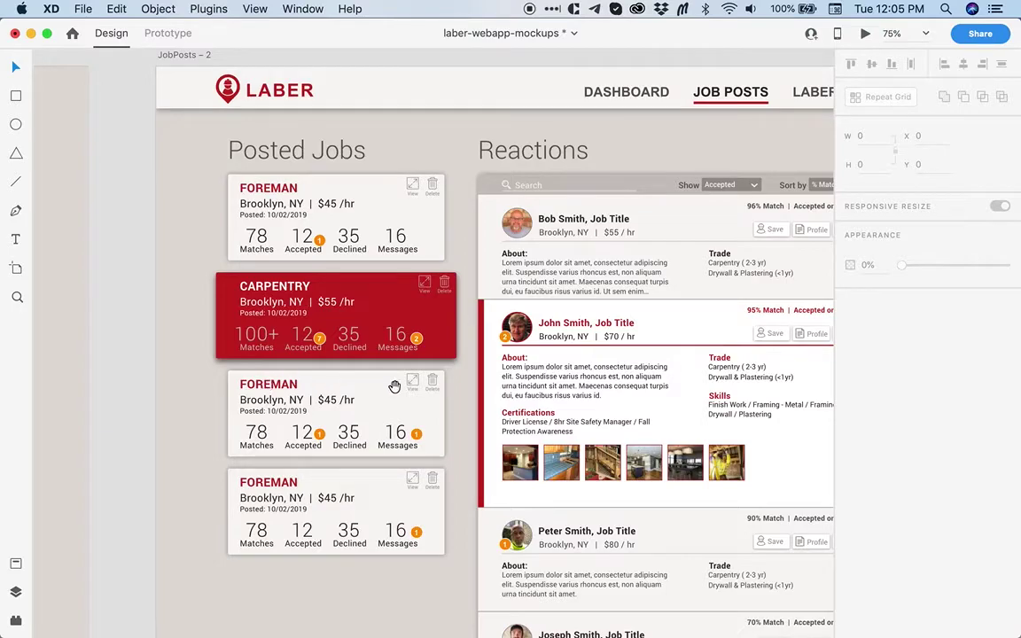
pyautogui.moveTo(447, 399); pyautogui.dragTo(273, 388)
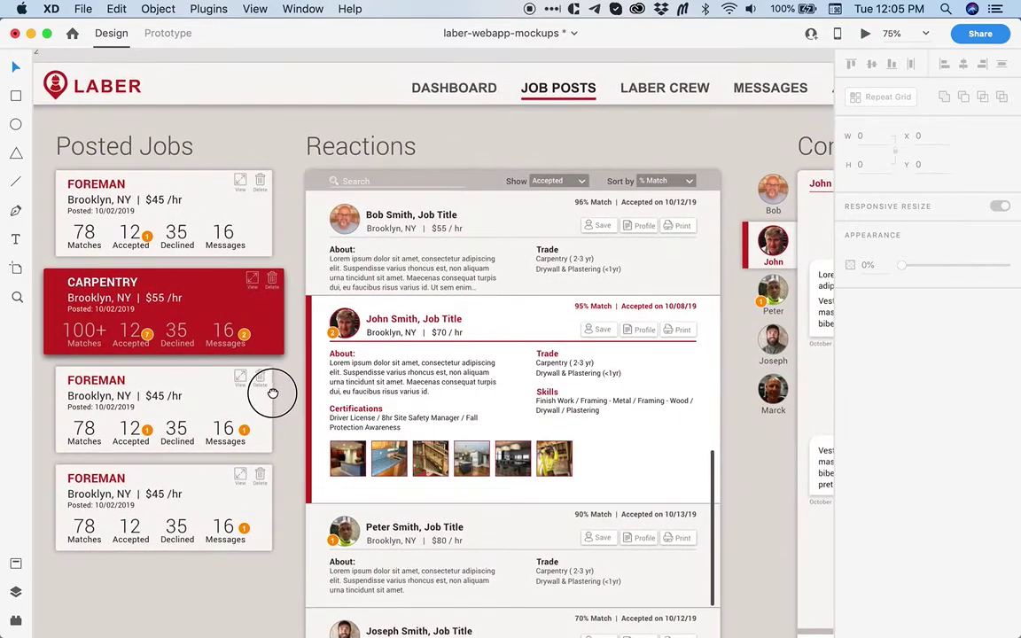
pyautogui.keyDown('alt'); pyautogui.click(575, 138); pyautogui.keyUp('alt')
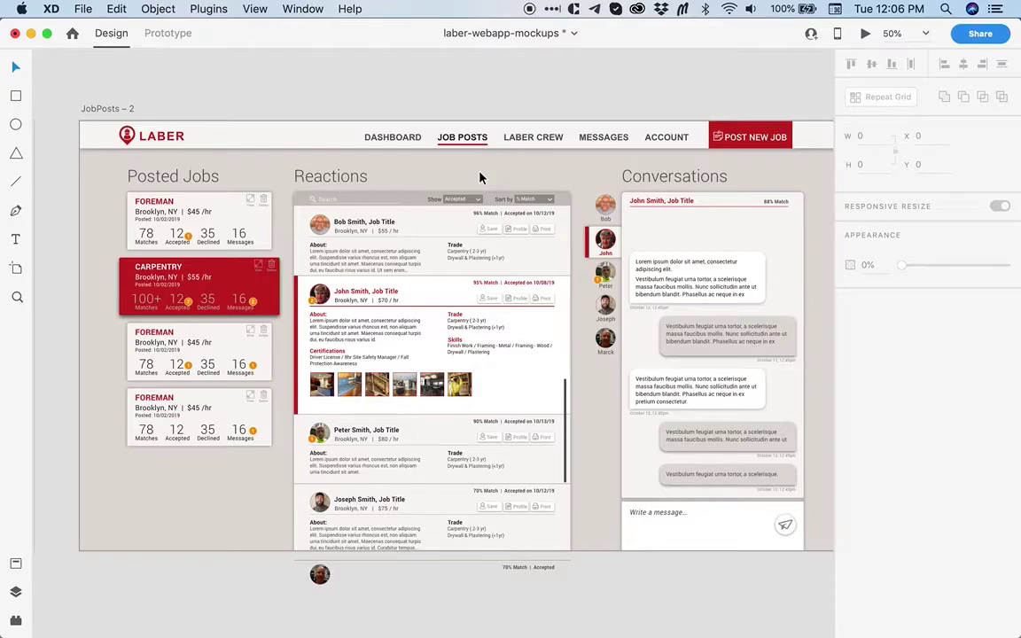
pyautogui.press('z')
pyautogui.moveTo(279, 165); pyautogui.dragTo(613, 376)
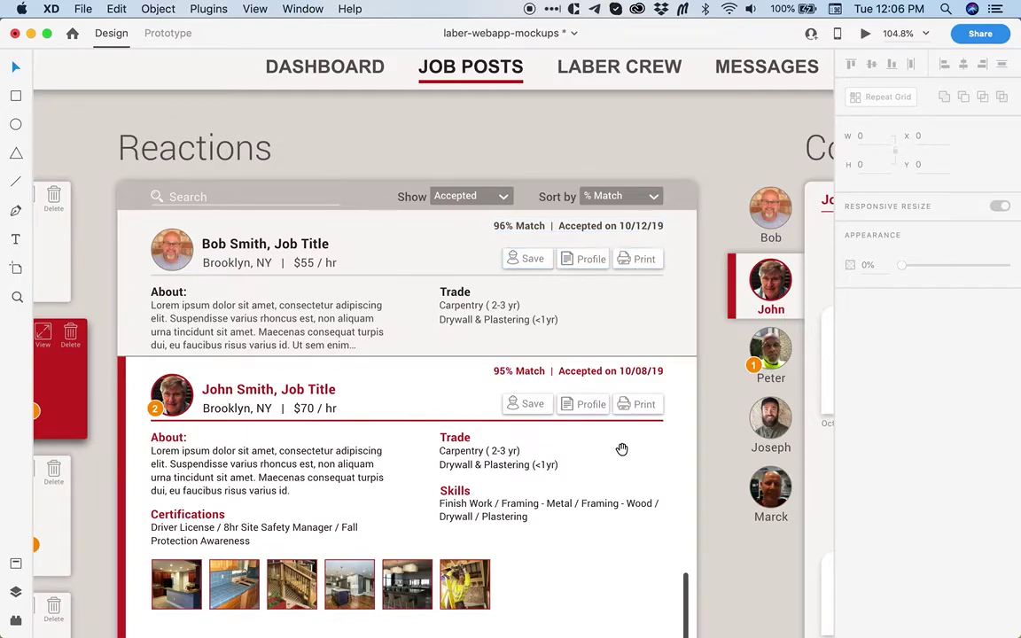
pyautogui.moveTo(622, 449); pyautogui.dragTo(323, 347)
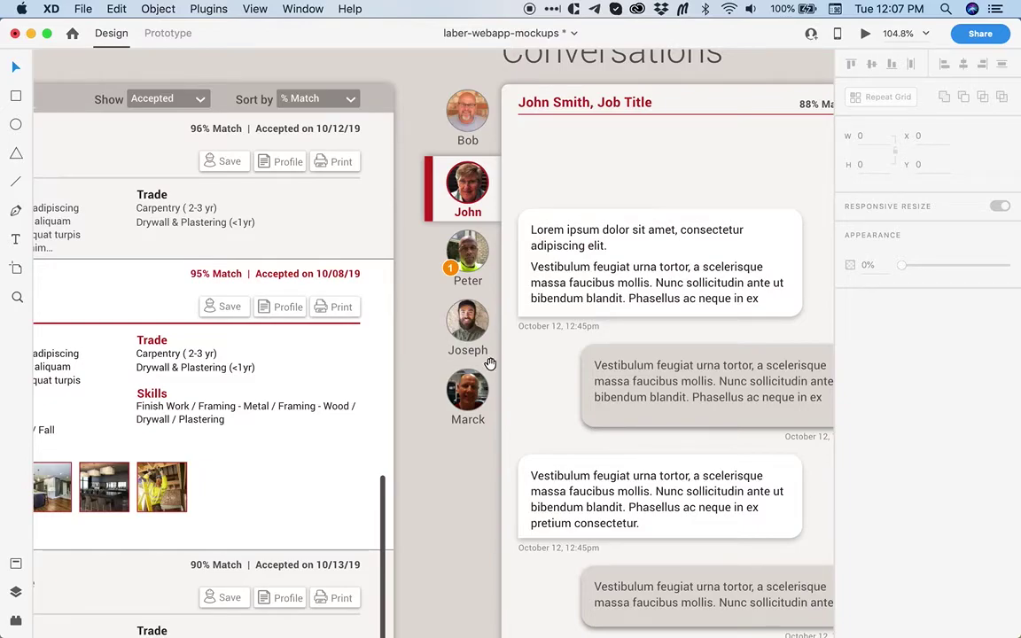
pyautogui.press('super+1')
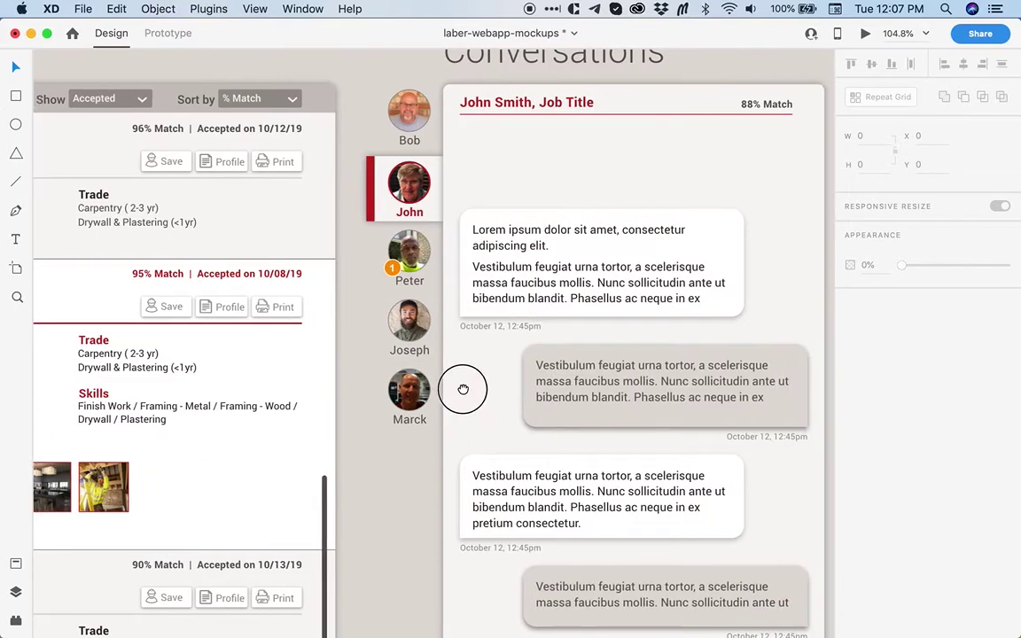
pyautogui.scroll(-10, 514, 395)
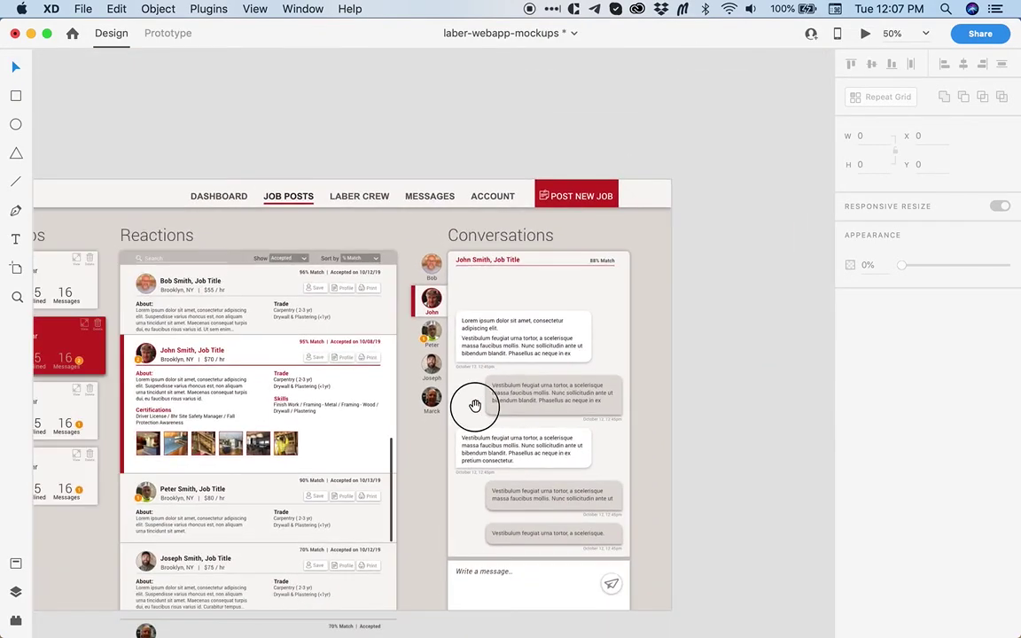
pyautogui.moveTo(471, 410); pyautogui.dragTo(619, 331)
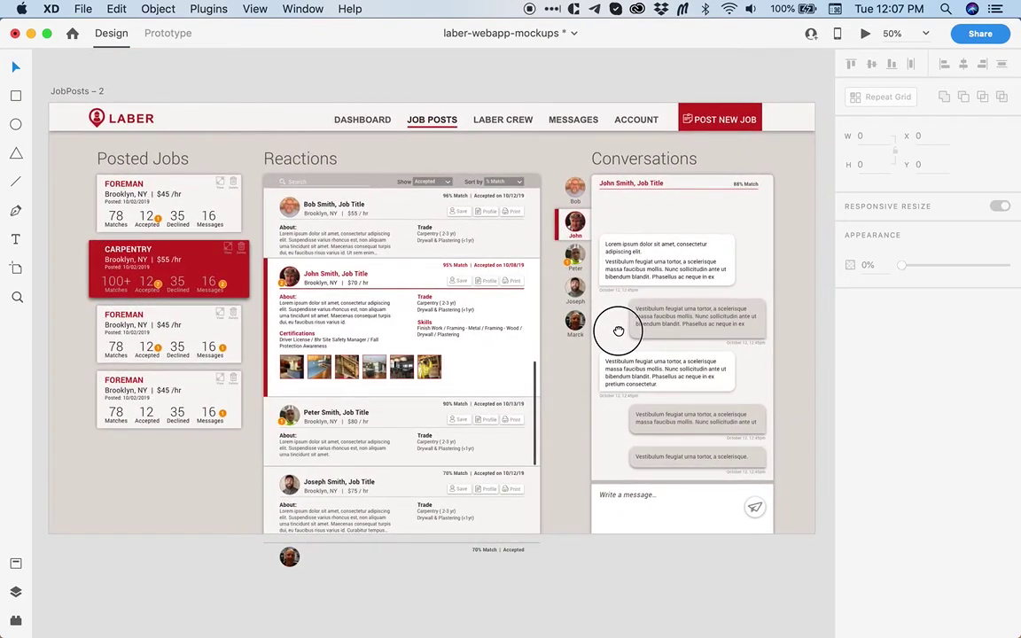